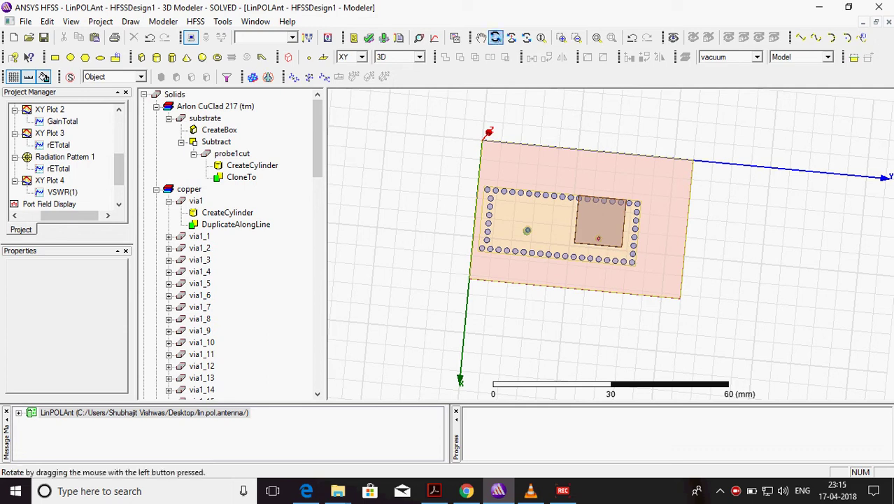
Examine the antenna model's substrate, vias and probes from several angles, and view the default settings for a new solution setup.
click(495, 38)
drag(559, 242, 560, 218)
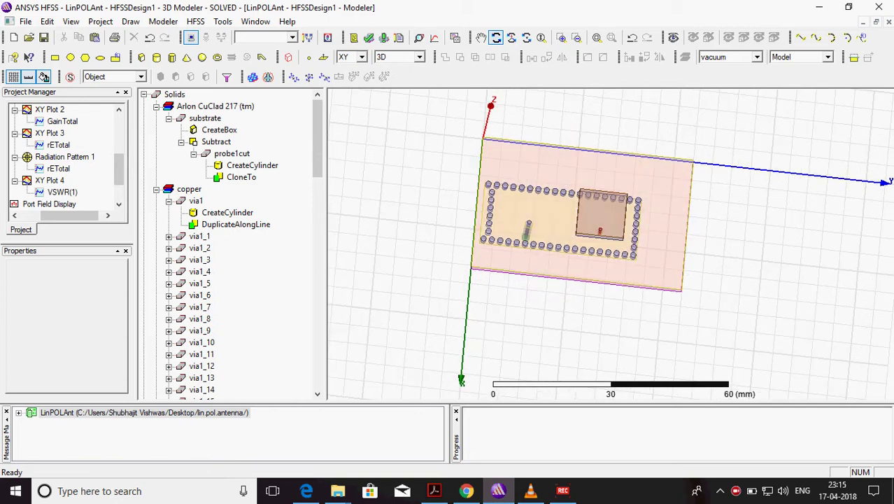
scroll(527, 260, up, 3)
drag(526, 260, 534, 230)
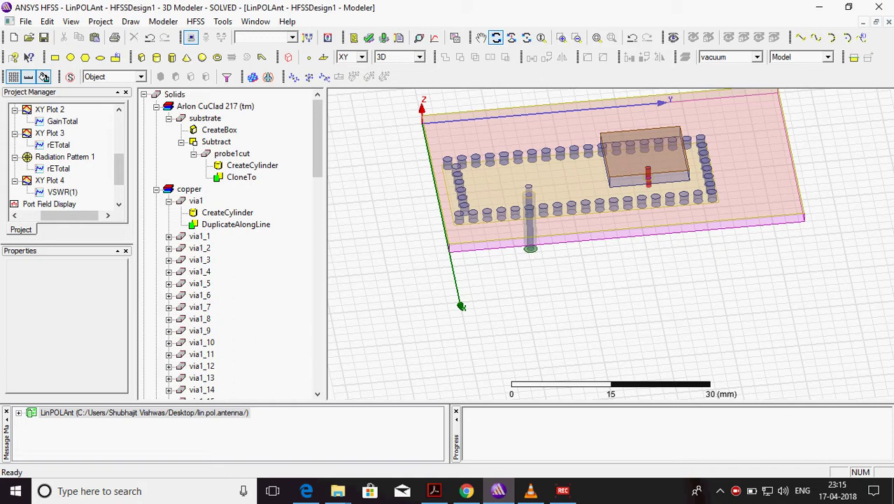
drag(535, 231, 534, 292)
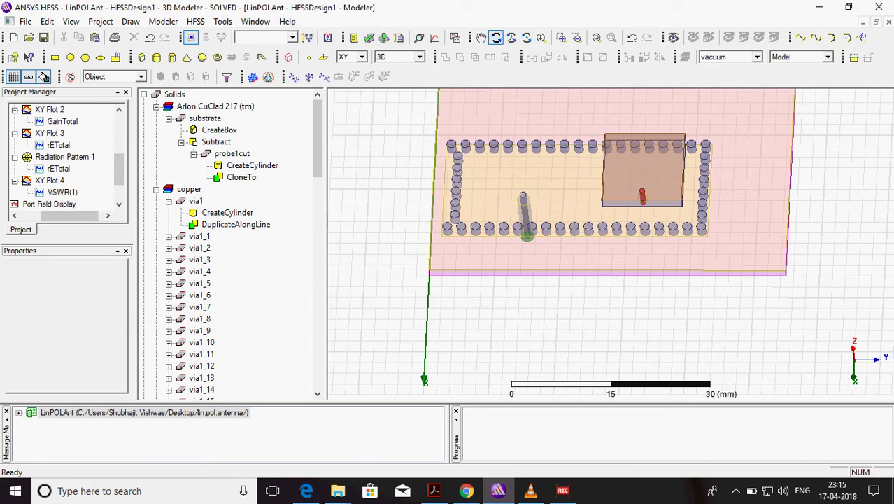
click(418, 37)
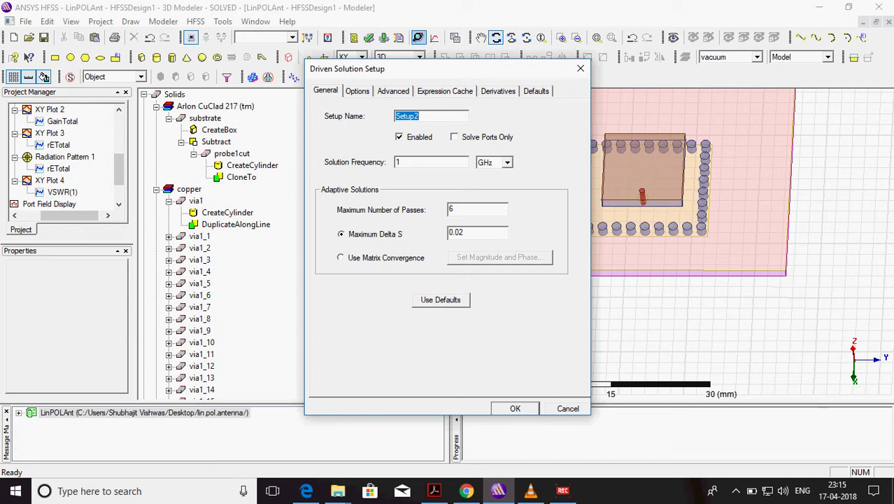
click(580, 68)
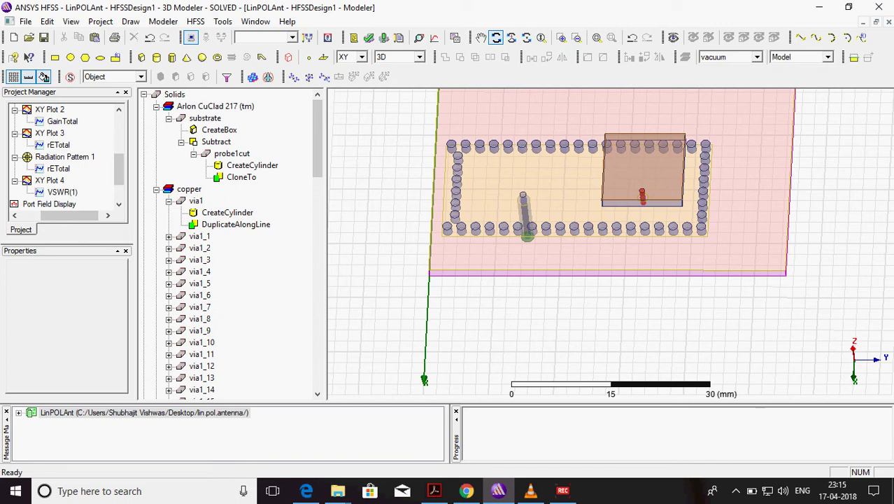
List the boundaries assigned in HFSSDesign1.
scroll(67, 157, up, 2)
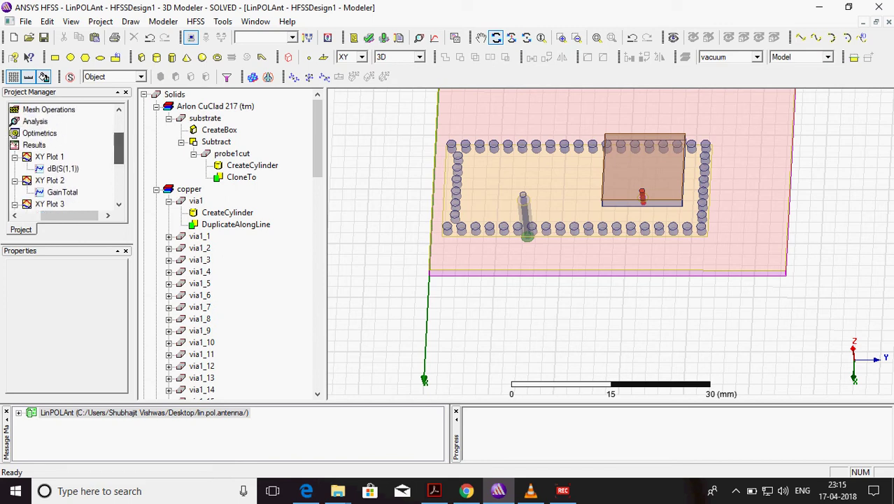
scroll(66, 156, up, 1)
drag(119, 144, 119, 137)
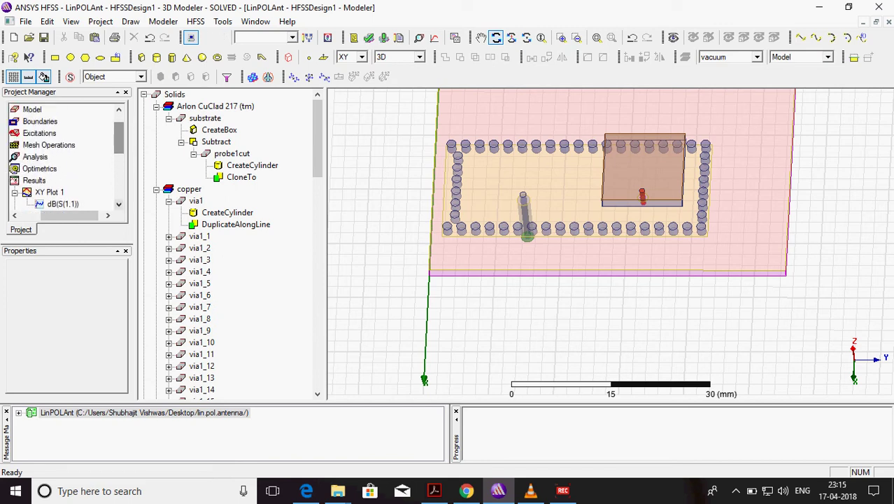
drag(69, 215, 58, 215)
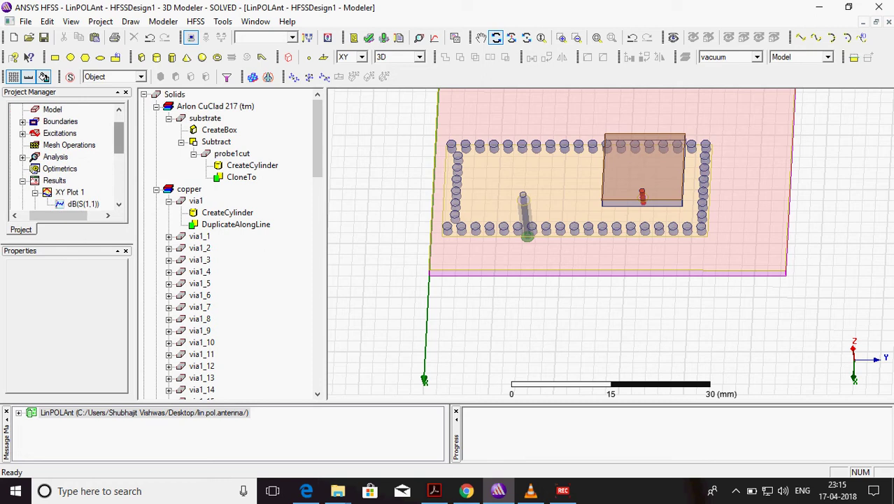
scroll(66, 157, up, 1)
scroll(67, 156, down, 4)
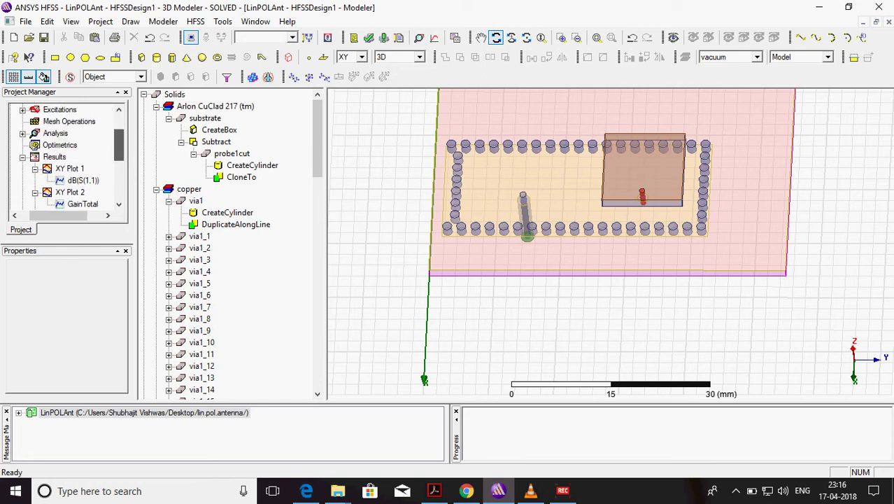
scroll(66, 156, up, 3)
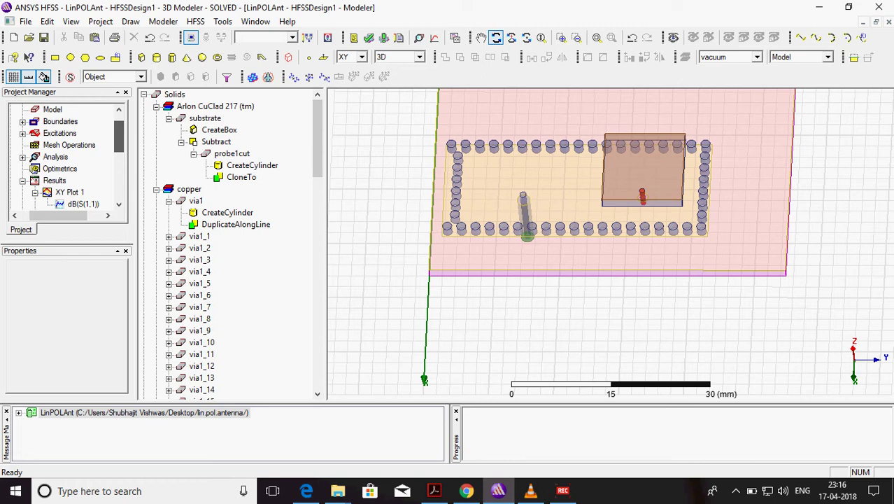
scroll(67, 156, up, 2)
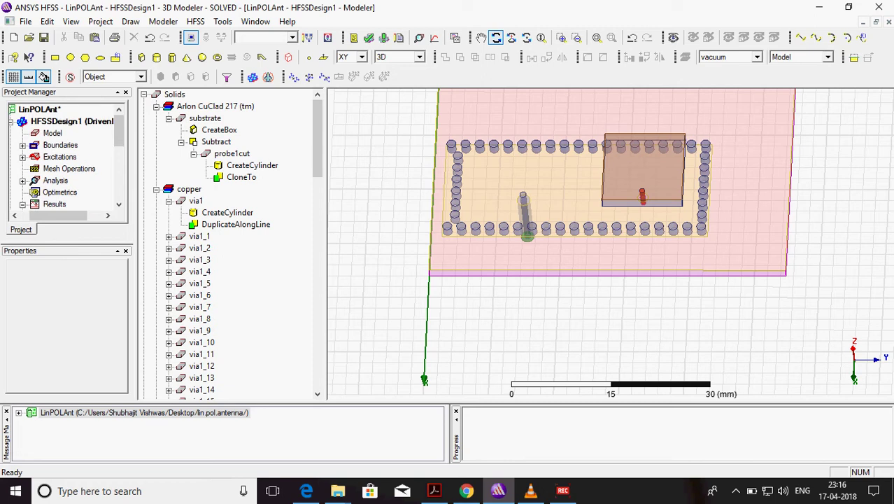
click(23, 144)
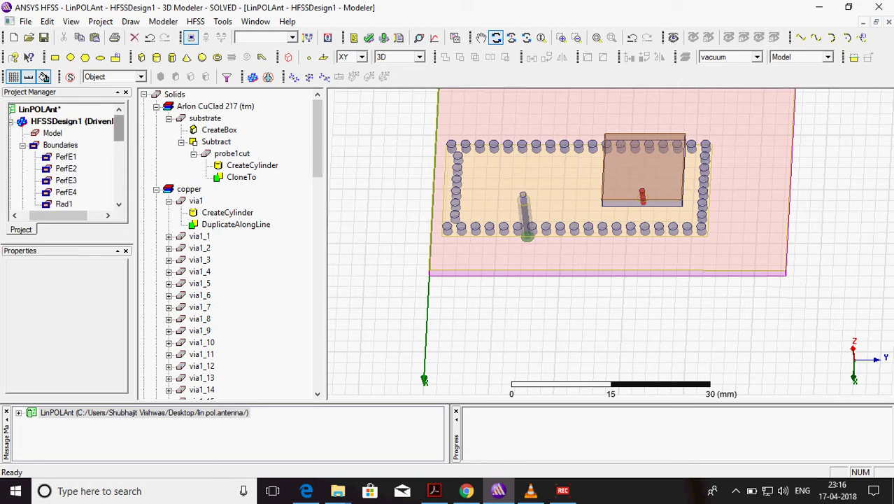
Select excitation 1 to view its port properties and inspect its location at the probe's end from the side.
scroll(66, 157, down, 3)
click(23, 181)
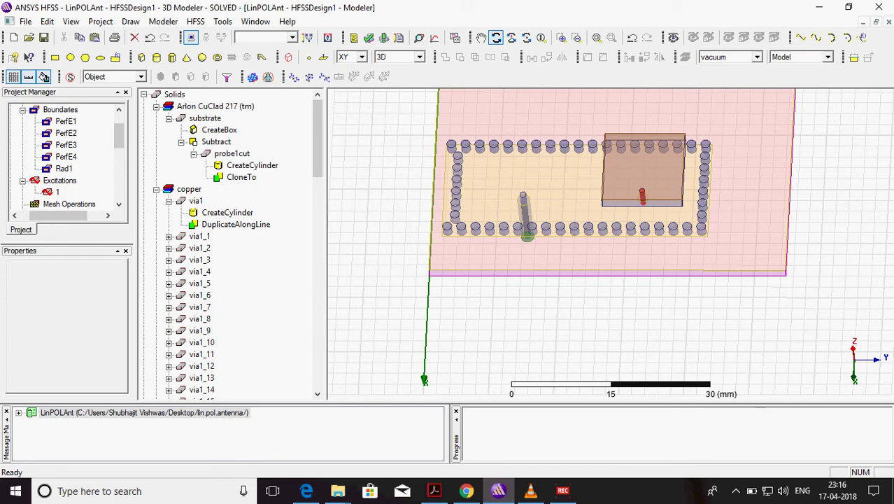
click(58, 192)
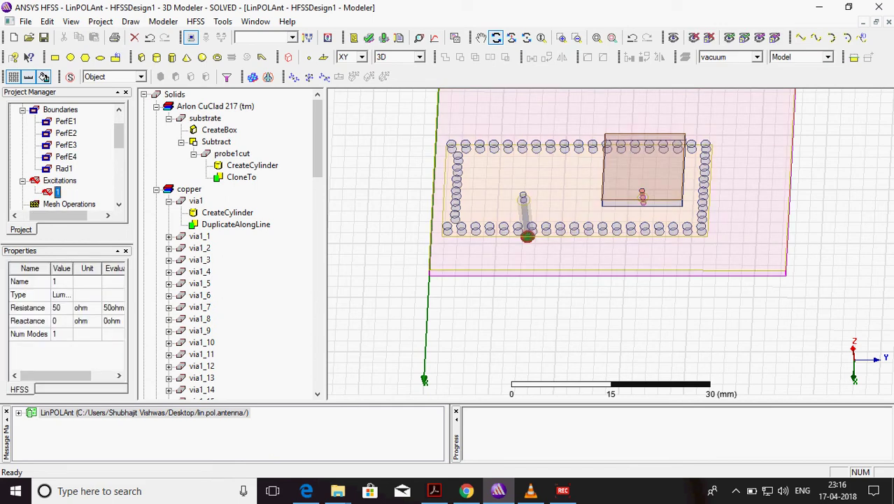
drag(595, 307, 594, 217)
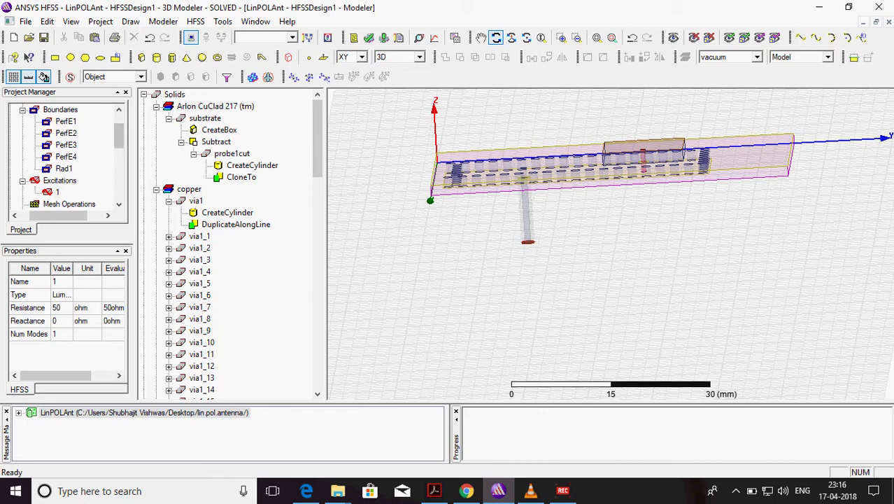
Review the general solution settings of Setup1, including solution frequency, maximum passes and Delta S.
drag(119, 136, 119, 148)
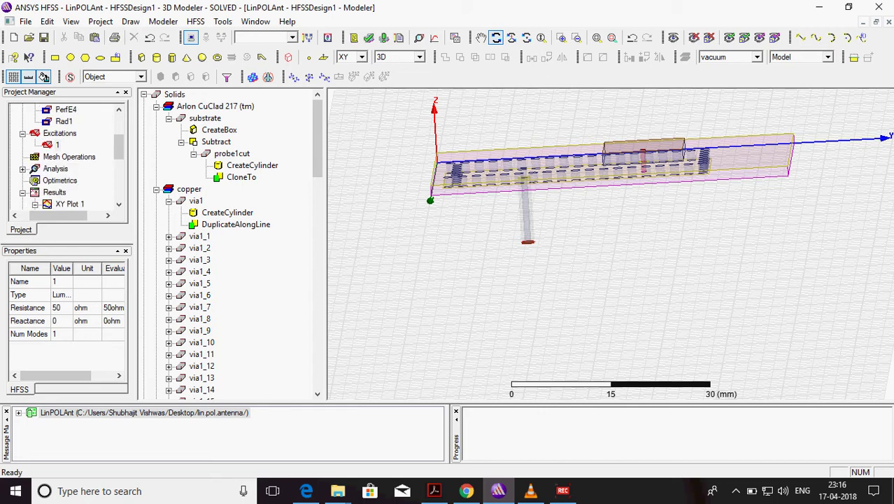
click(23, 169)
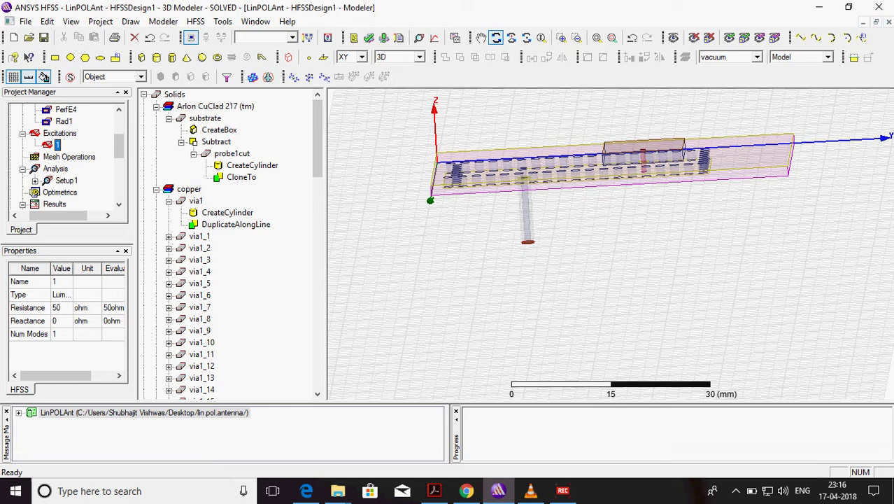
click(35, 180)
double_click(66, 180)
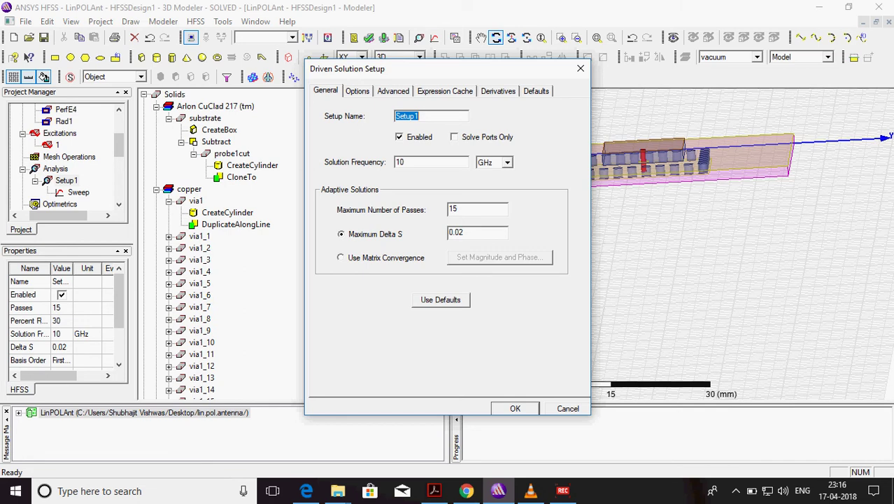
key(Return)
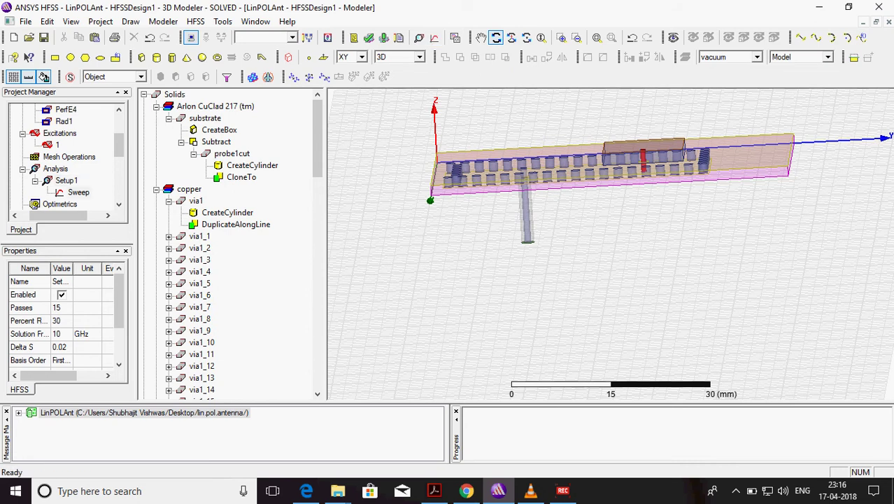
Review the frequency sweep under Setup1, checking its sweep type, distribution type and frequency range.
double_click(79, 192)
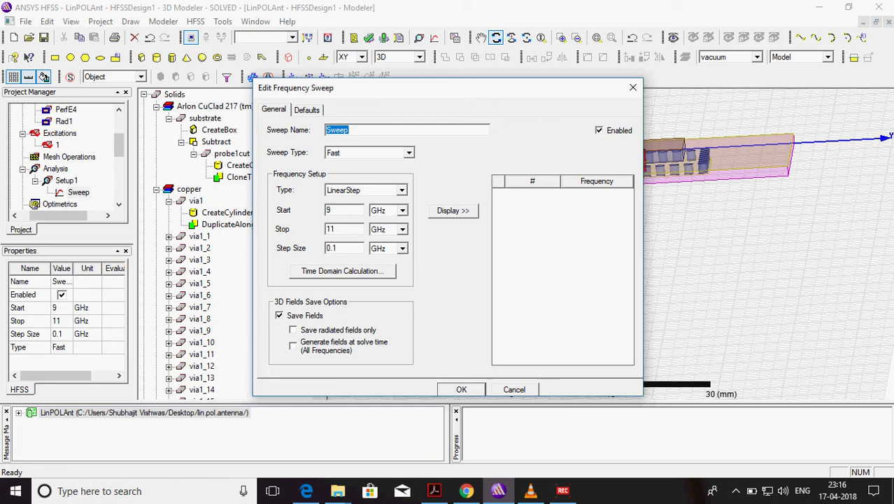
click(409, 153)
click(357, 173)
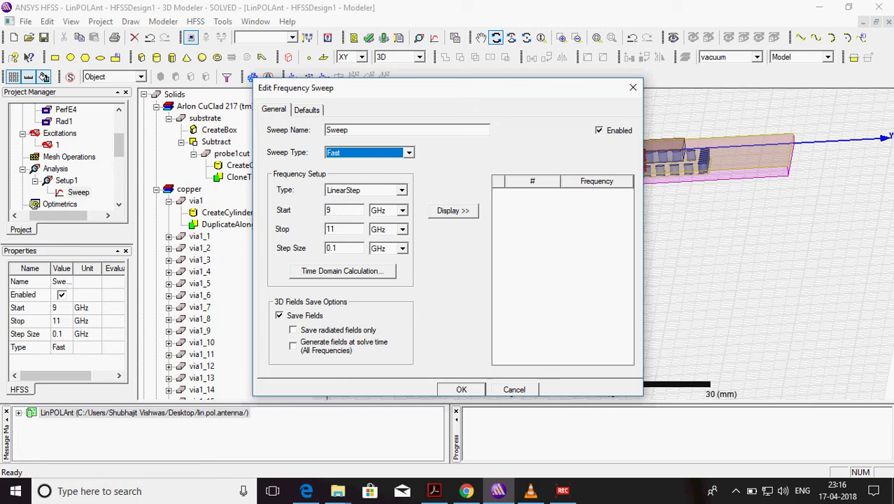
key(Tab)
key(alt+Down)
key(Return)
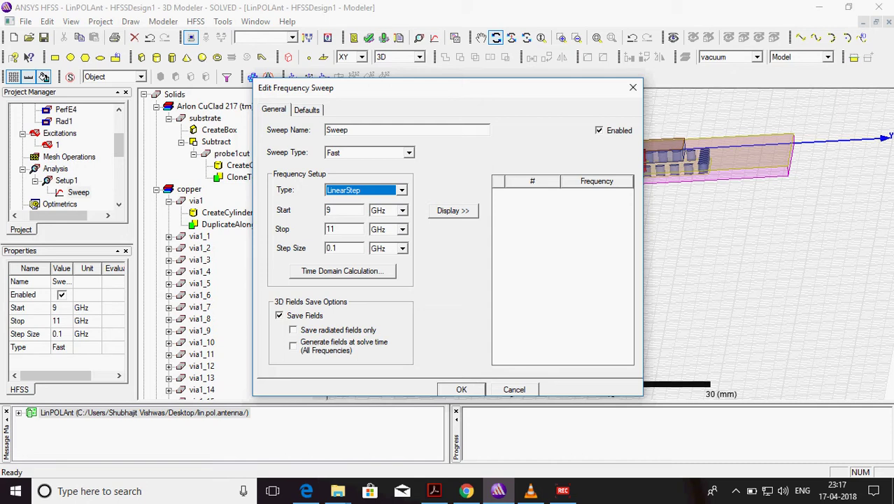
key(Escape)
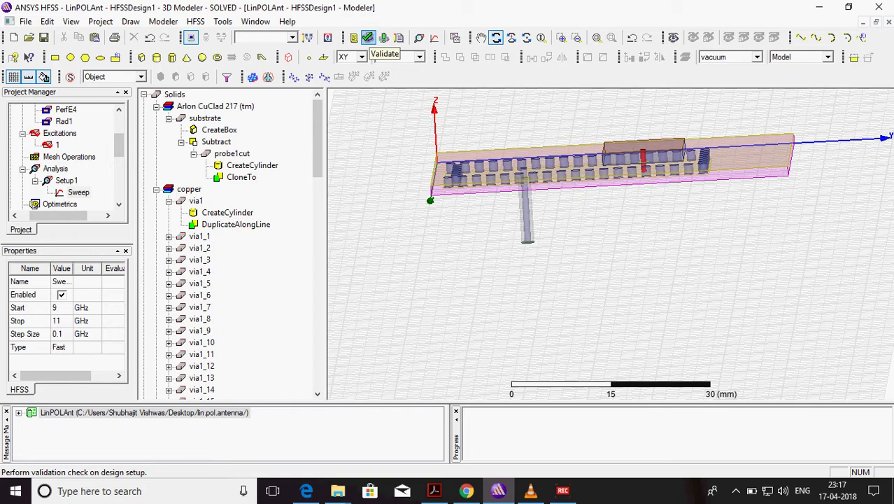
Run a validation check on HFSSDesign1 and dismiss its report.
drag(559, 231, 559, 294)
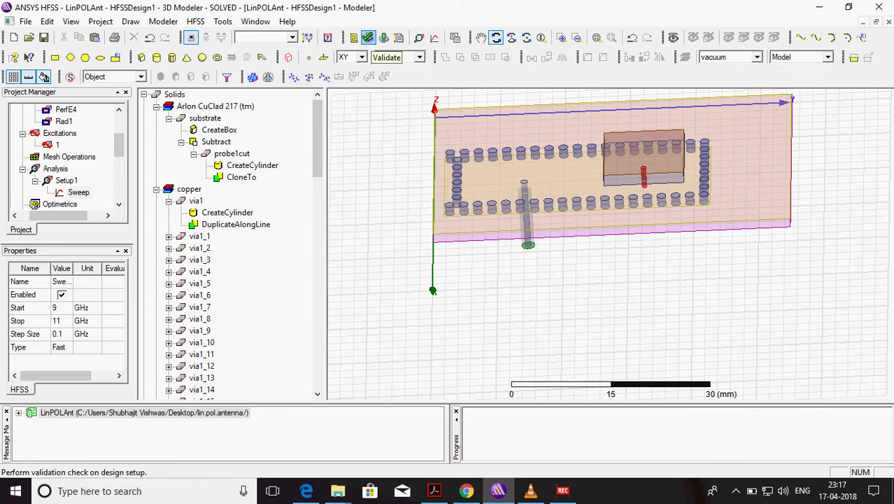
click(368, 37)
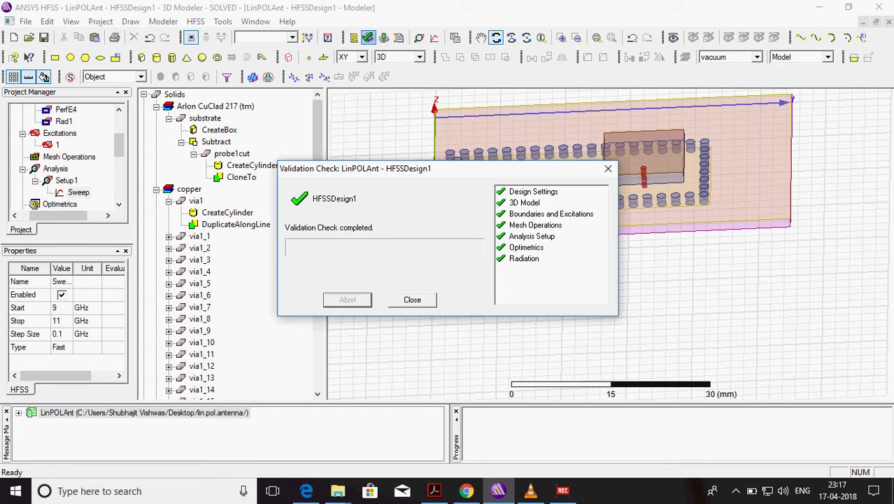
key(Escape)
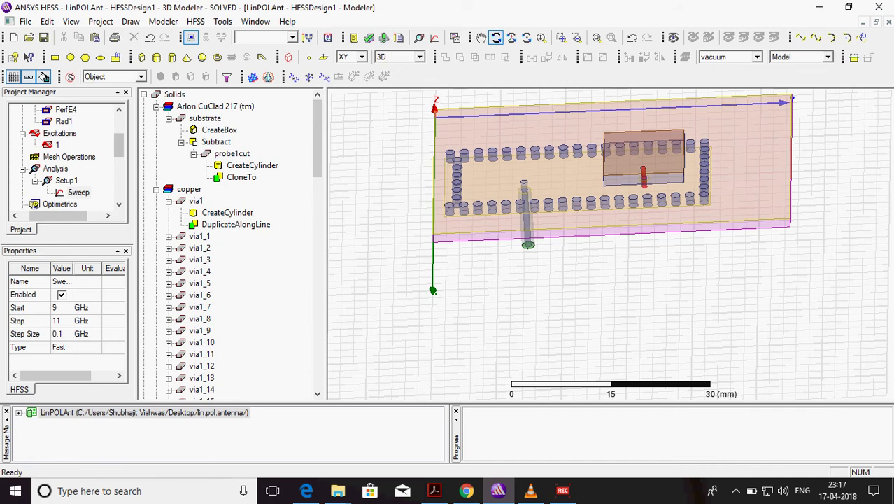
Try to create a rectangular plot as a modal solution data report from the results.
drag(118, 145, 119, 153)
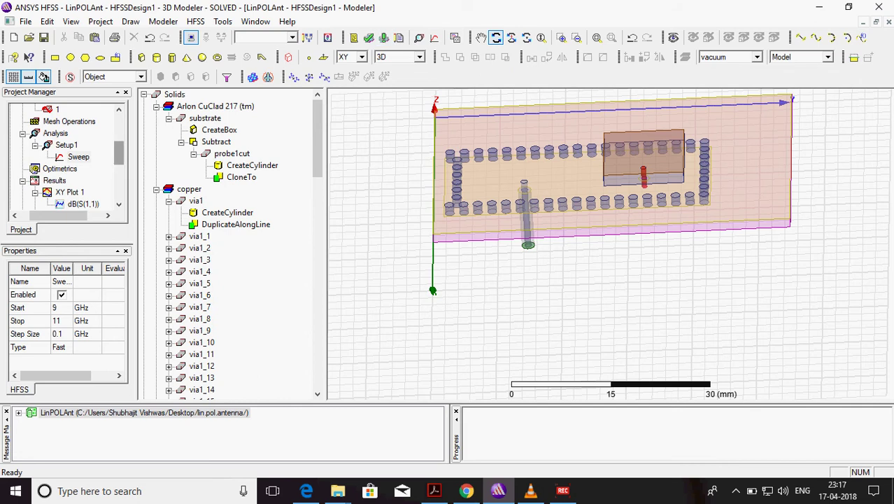
drag(119, 153, 119, 161)
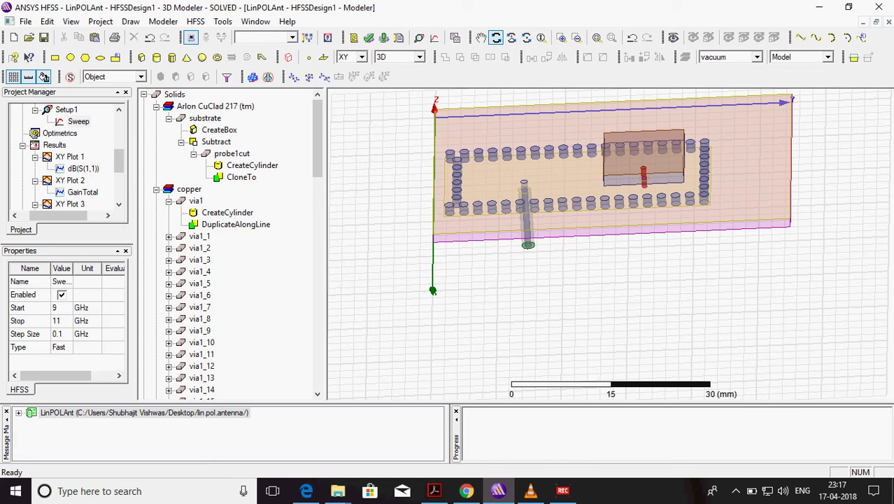
click(55, 145)
right_click(56, 145)
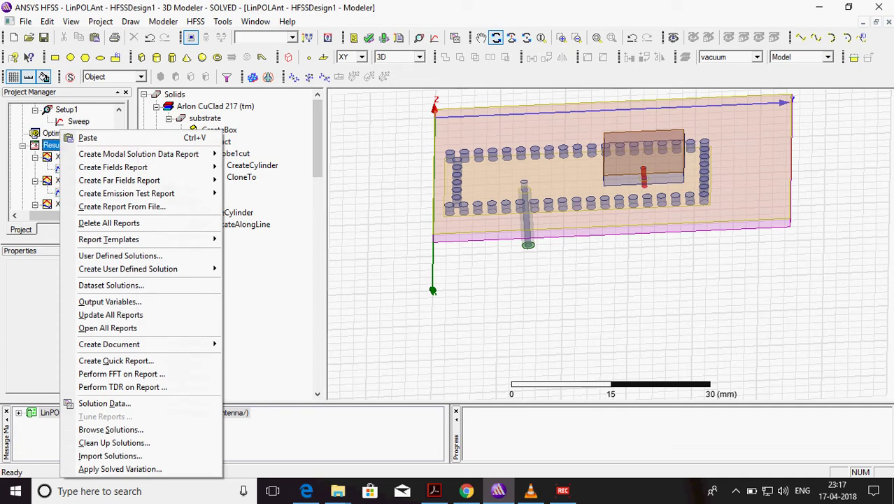
mouse_move(105, 154)
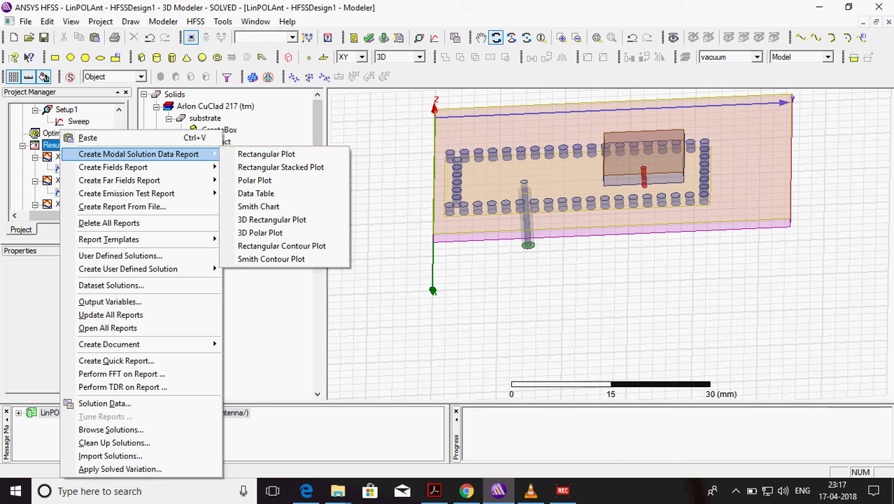
click(267, 154)
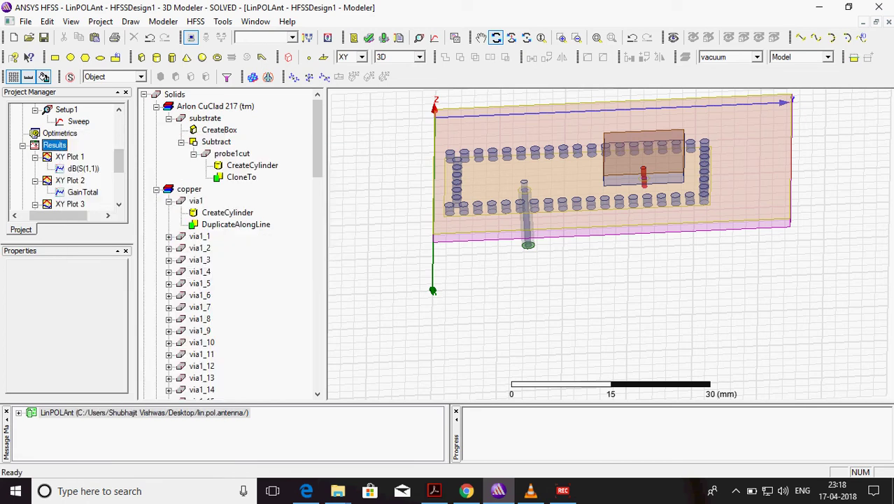
Display XY Plot 1 and review the report settings of its dB(S(1,1)) trace.
double_click(83, 169)
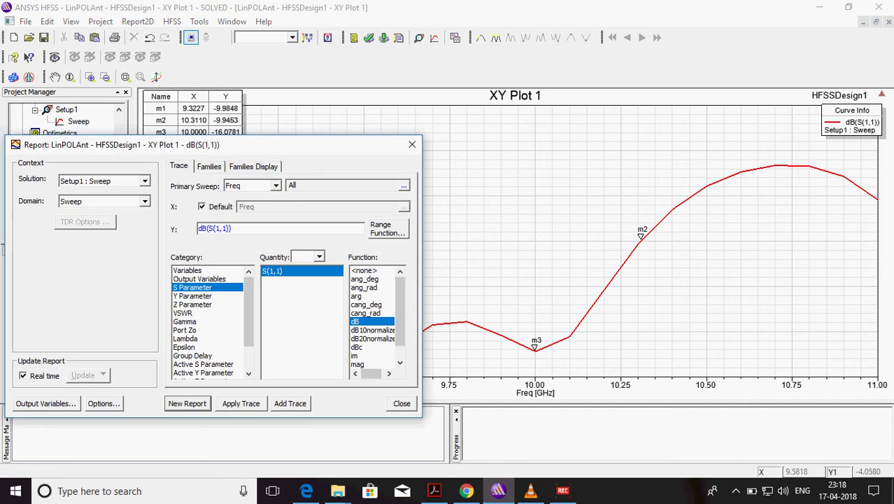
drag(336, 145, 554, 98)
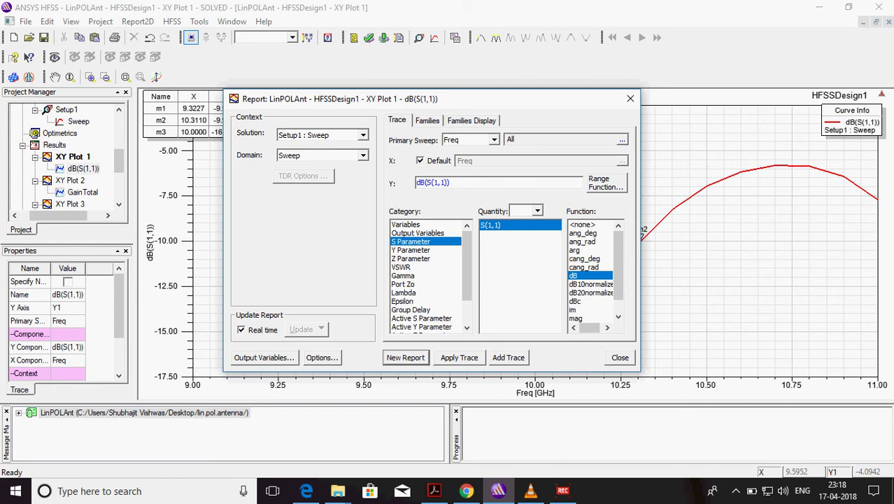
click(630, 98)
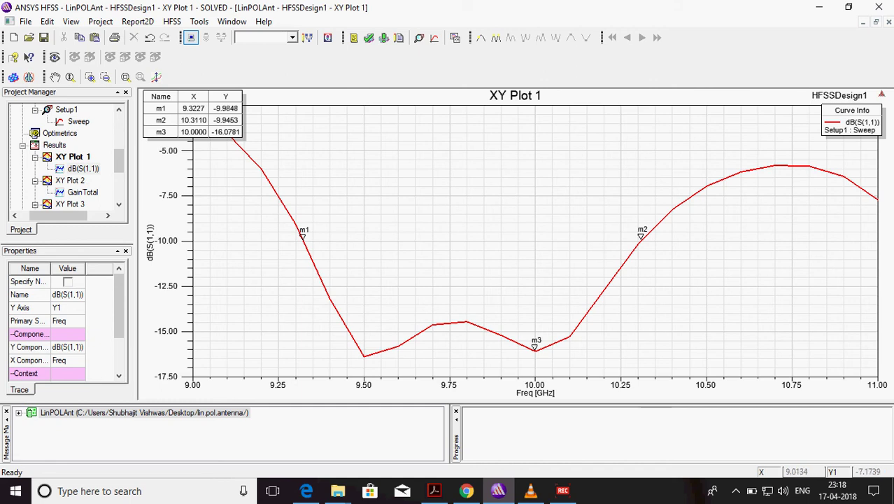
drag(119, 162, 119, 169)
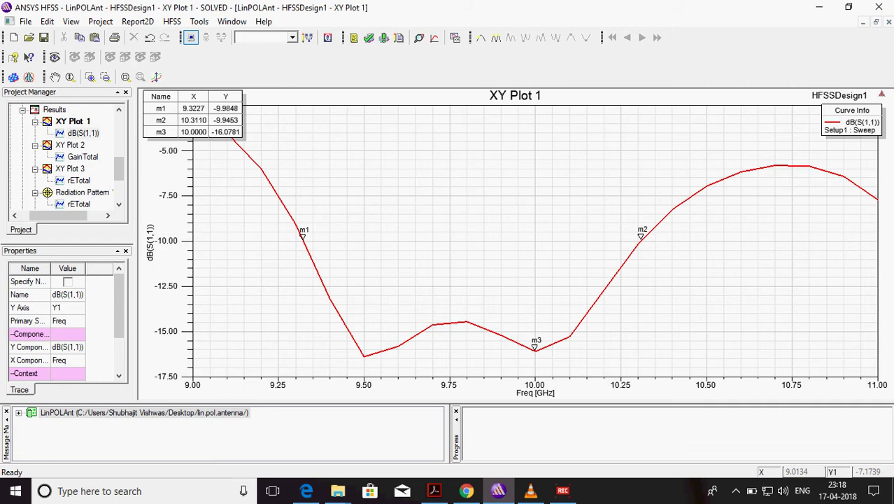
Display XY Plot 2 and XY Plot 3, reviewing the report settings of their GainTotal and rETotal traces.
double_click(82, 156)
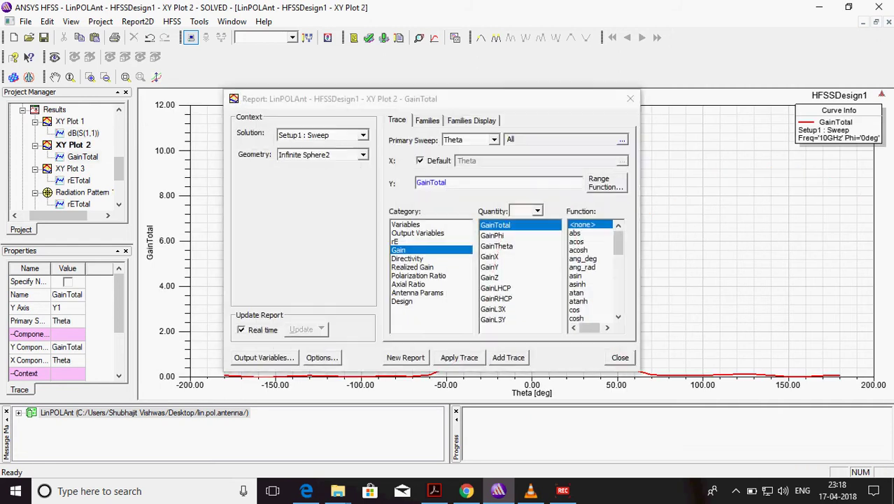
click(630, 99)
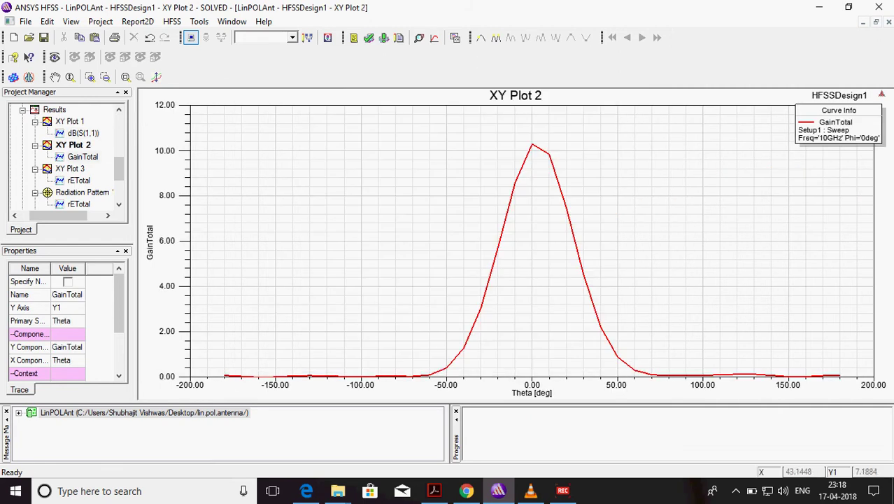
drag(119, 169, 119, 172)
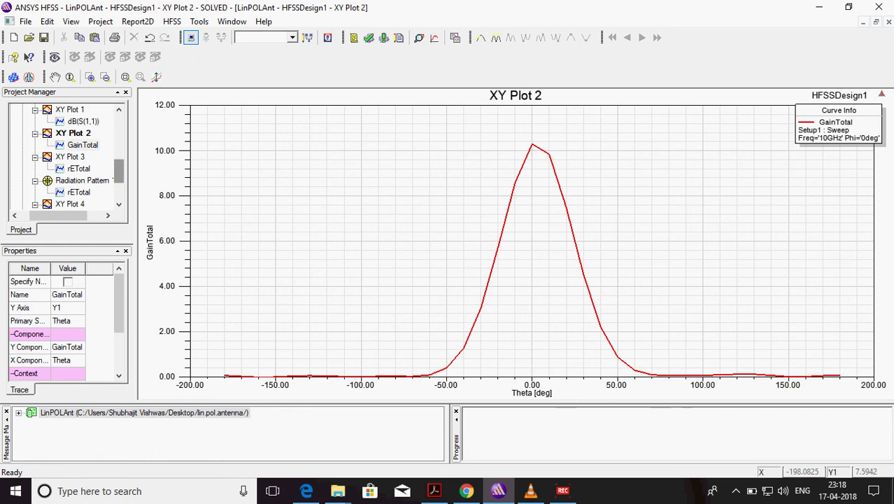
double_click(79, 169)
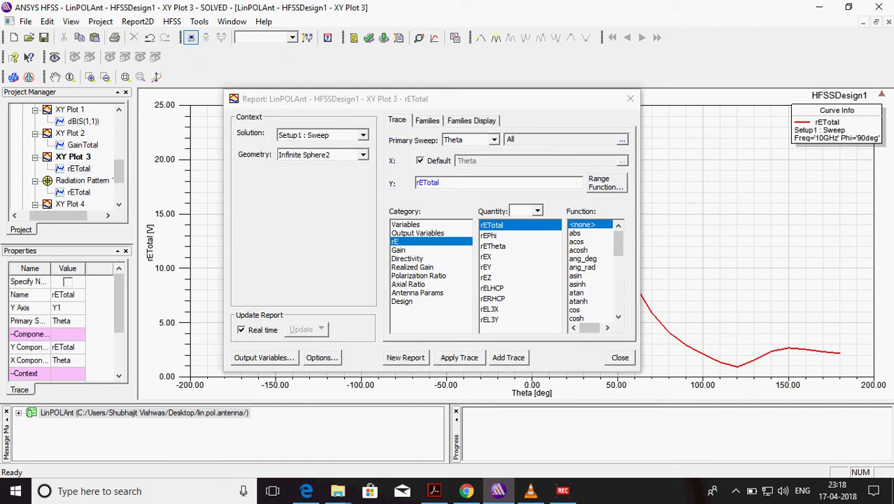
click(630, 99)
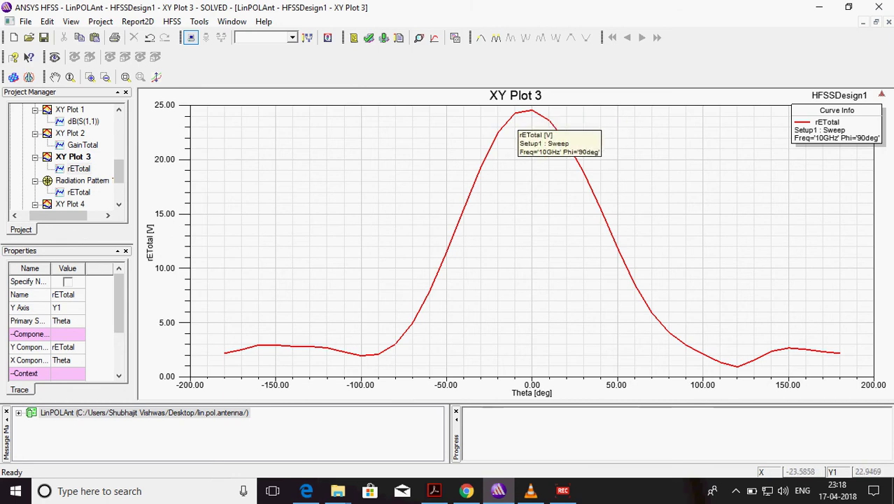
Display Radiation Pattern 1 from its rETotal trace and dismiss the report settings.
drag(119, 171, 119, 174)
click(79, 181)
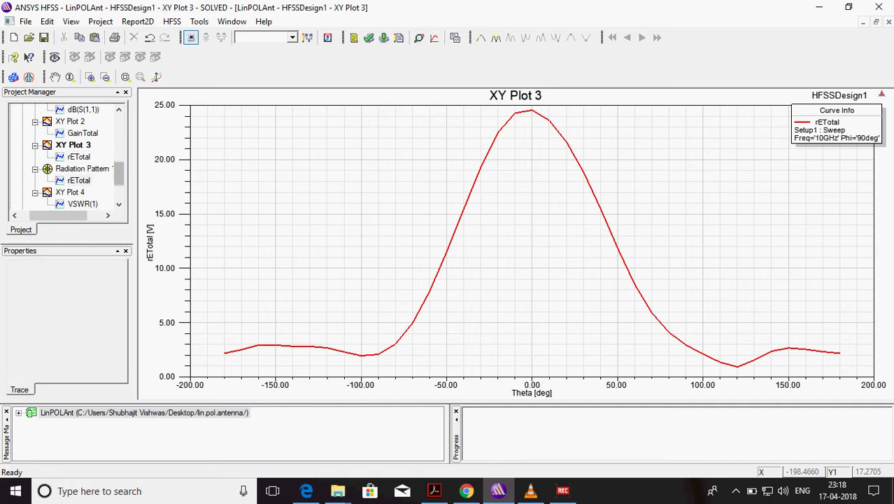
double_click(79, 180)
click(630, 99)
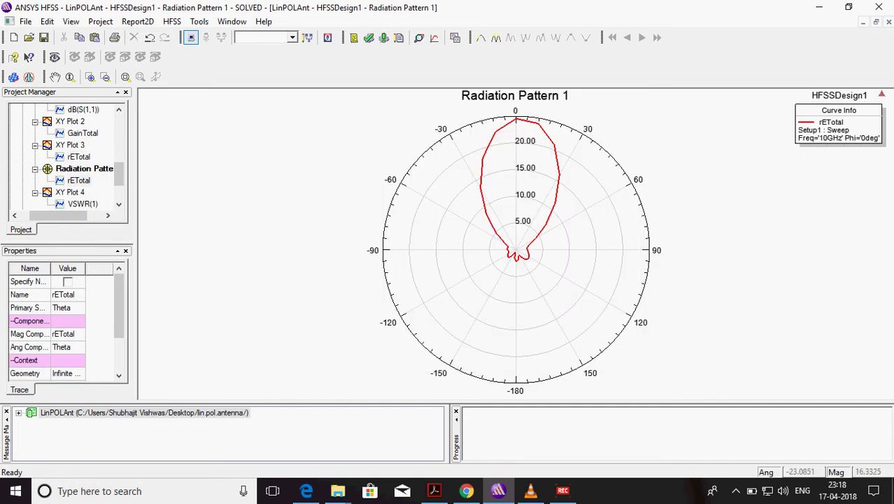
Display XY Plot 4 from its VSWR(1) trace, dismiss the report settings and examine the curve at marker m1.
drag(119, 174, 119, 177)
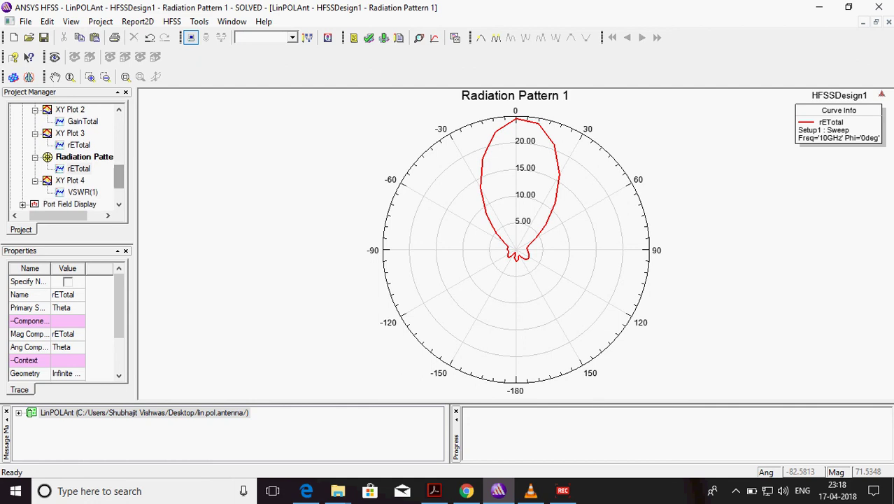
double_click(83, 191)
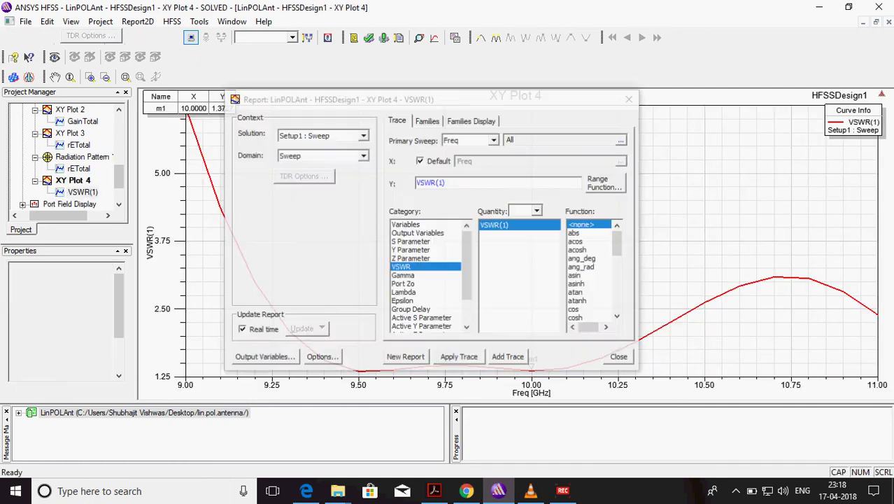
click(629, 99)
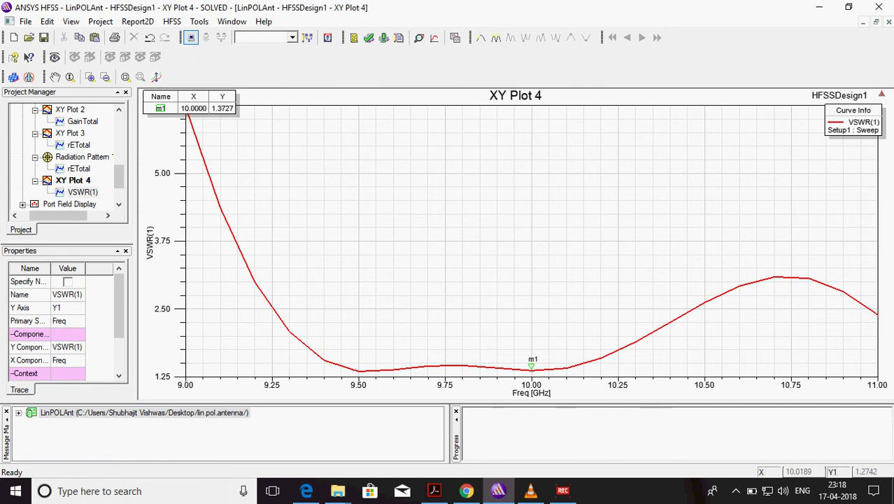
scroll(119, 183, down, 1)
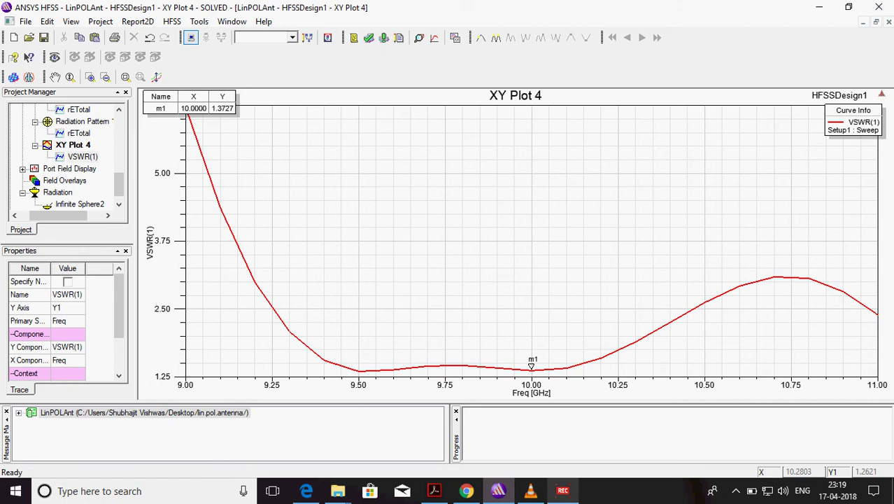
click(562, 490)
click(709, 406)
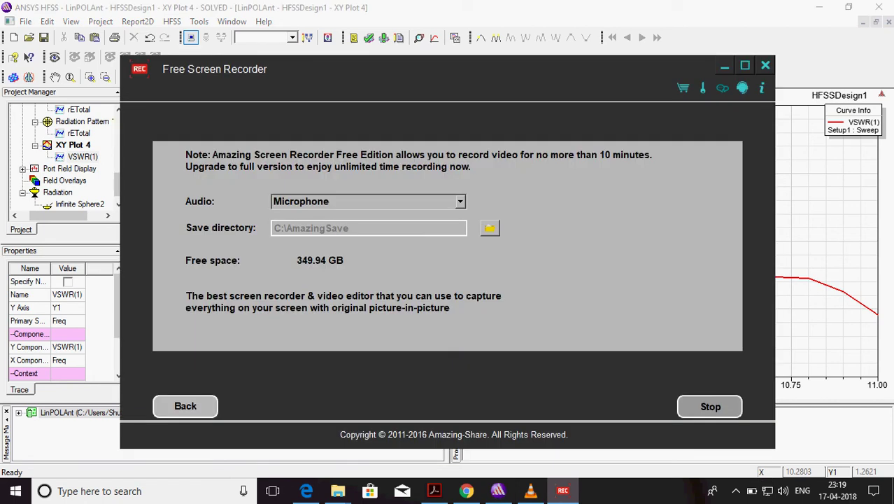